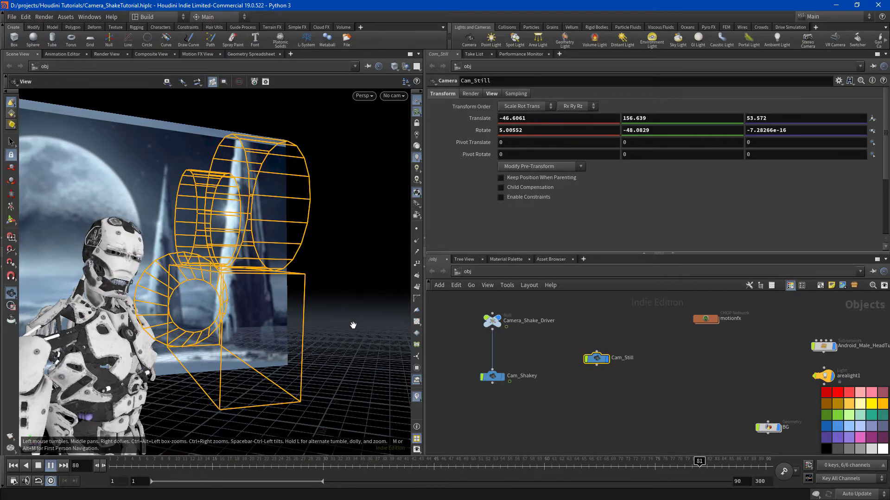
Step: Examine the chart comparing random and coherent noise in the Photos window and close it
left_click_drag(353, 342, 248, 344)
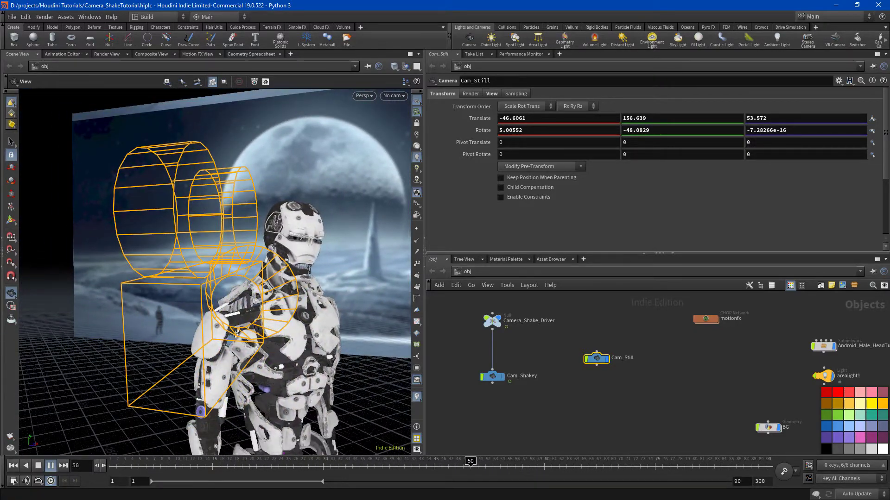
left_click_drag(0, 303, 580, 104)
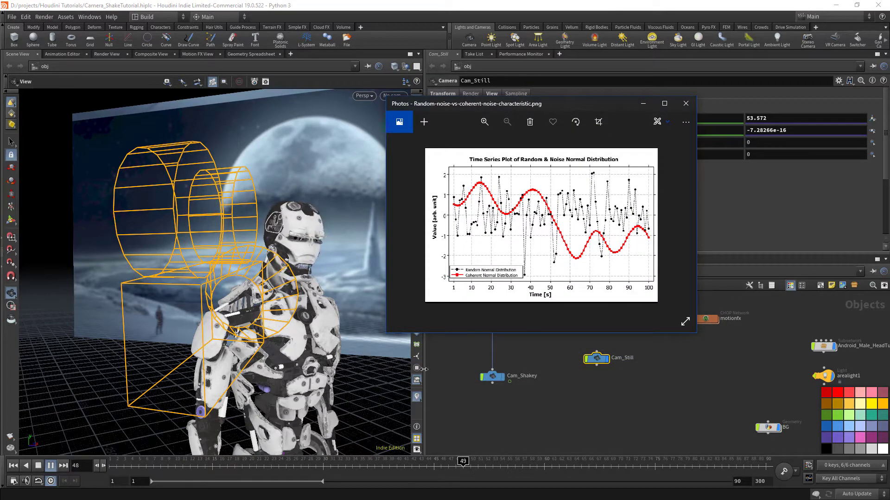
left_click_drag(591, 107, 620, 274)
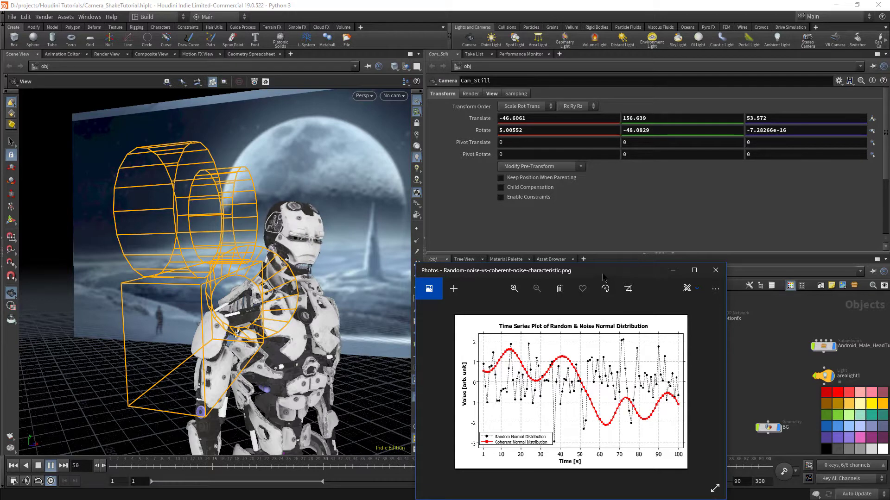
left_click_drag(602, 277, 580, 204)
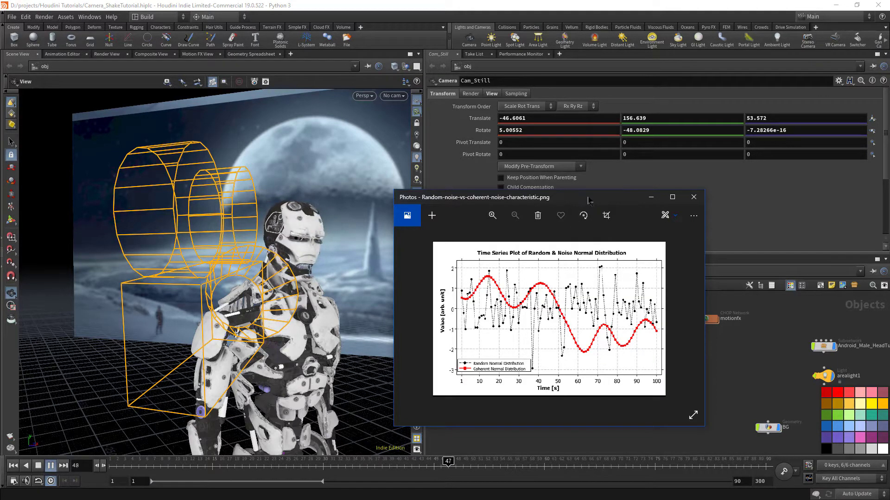
left_click_drag(415, 196, 403, 117)
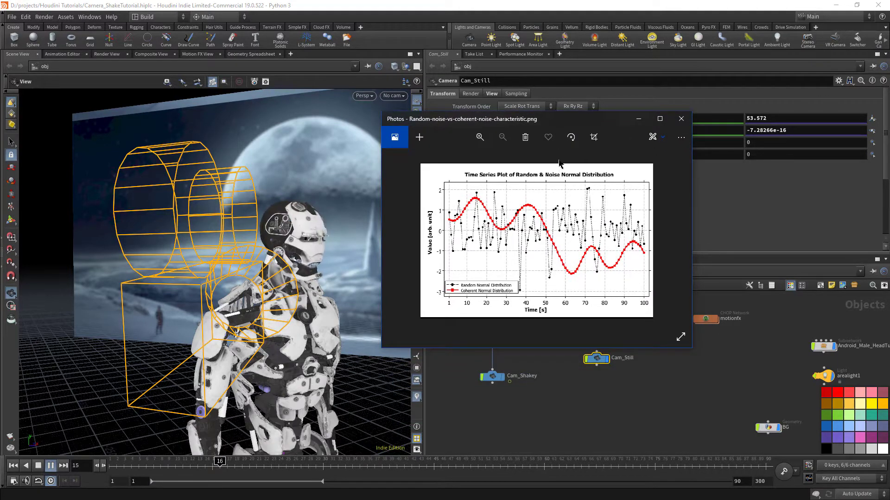
left_click_drag(576, 121, 636, 210)
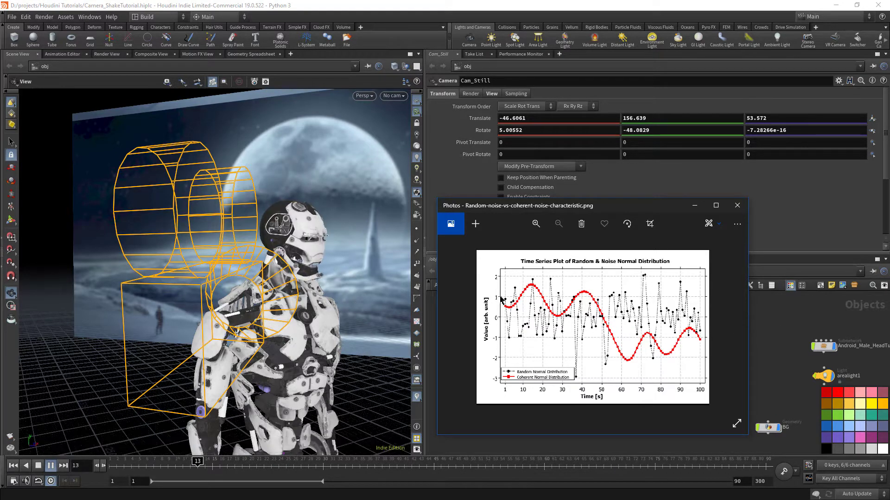
left_click(737, 205)
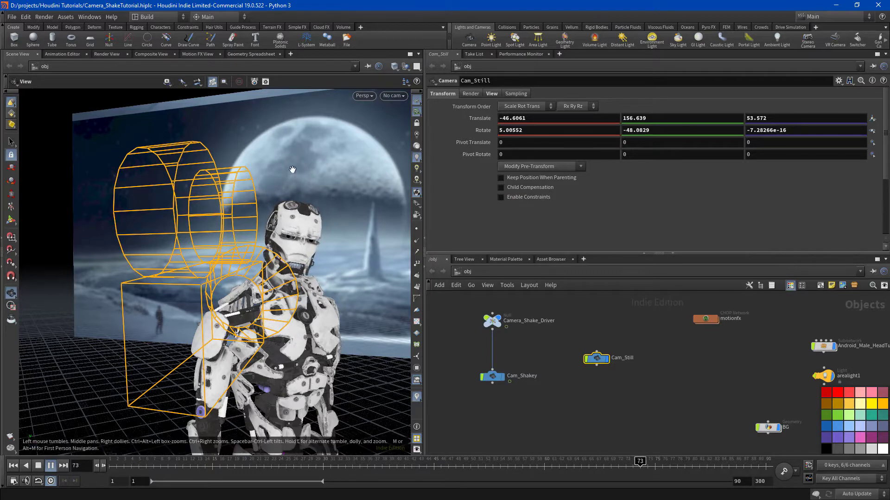
Step: Preview the playing animation through Cam_Still and return to the free perspective view
left_click(395, 96)
left_click(418, 141)
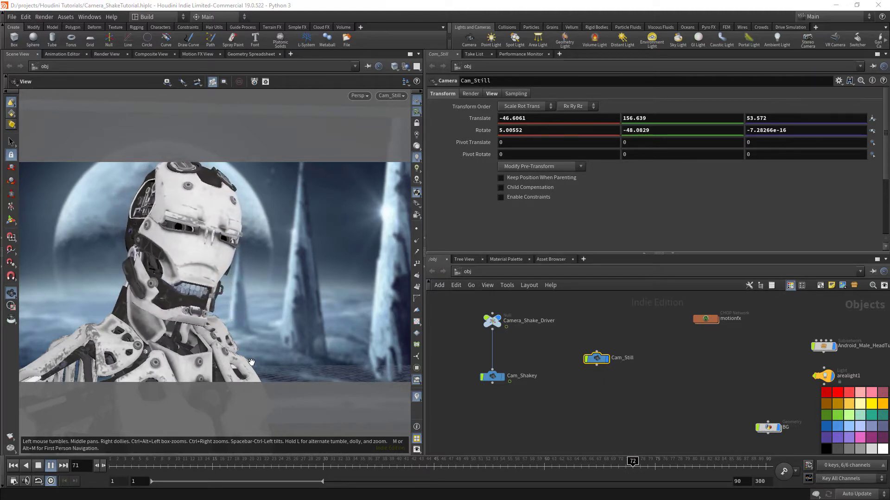
left_click_drag(259, 356, 304, 333)
scroll(304, 334, "down", 4)
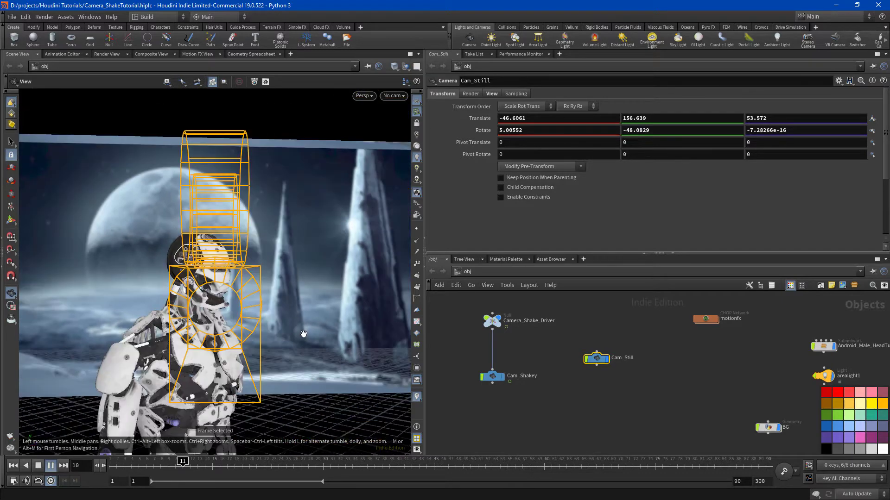
Step: Select Cam_Shakey and compare its motion with the still camera in the perspective view
left_click(502, 379)
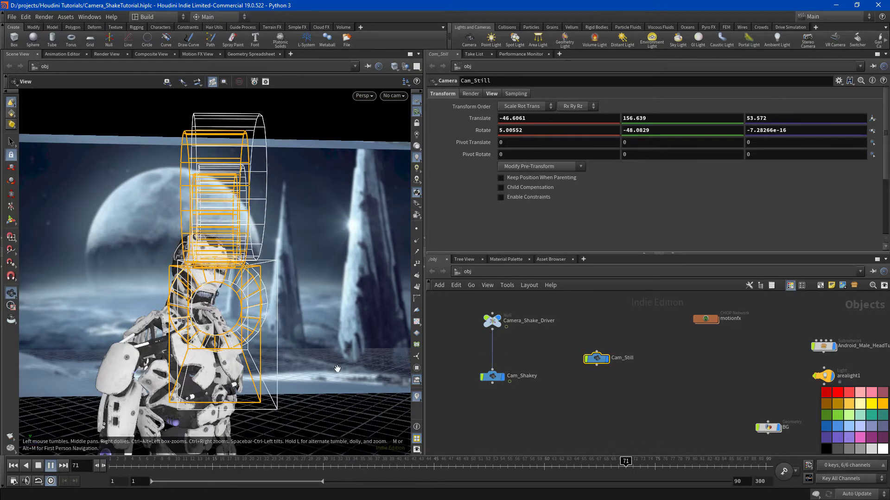
left_click_drag(324, 348, 370, 354)
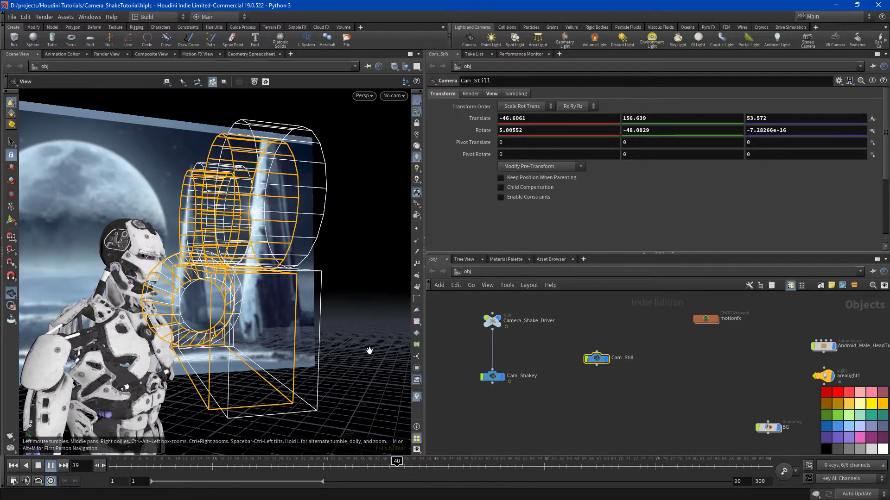
left_click_drag(453, 401, 451, 402)
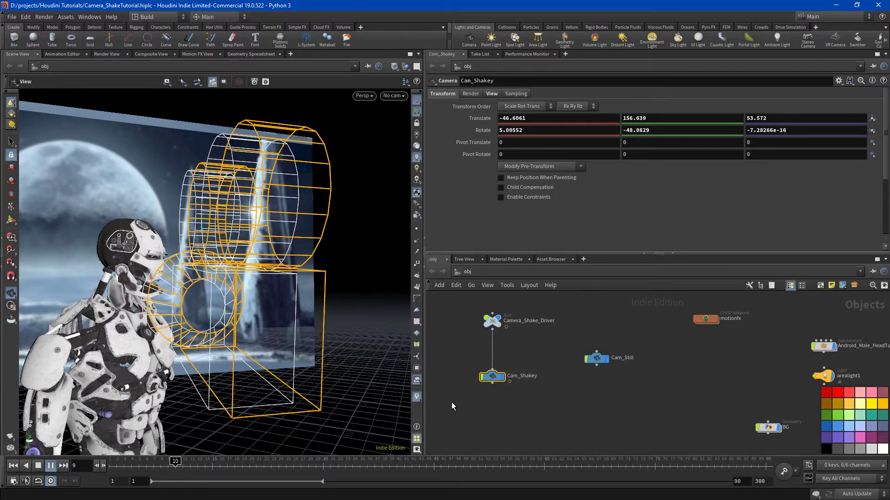
left_click_drag(358, 288, 327, 279)
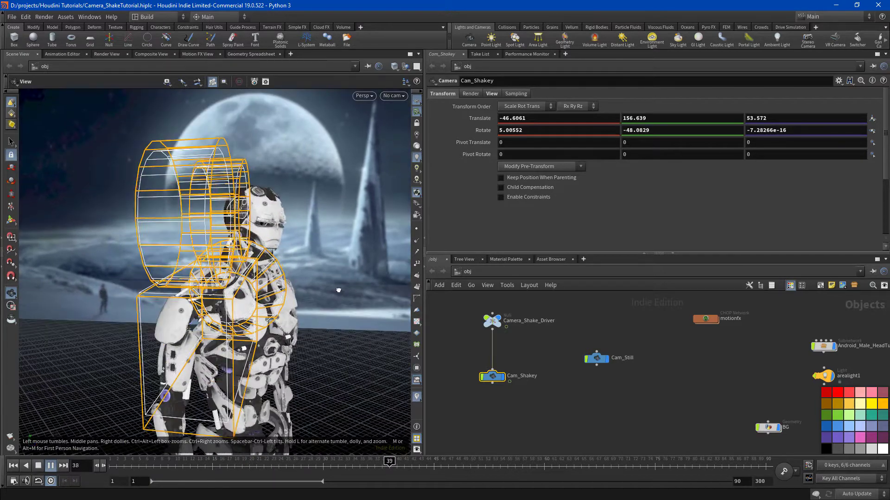
Step: Preview the animation through Cam_Shakey, stop playback and return to the first frame
left_click(394, 96)
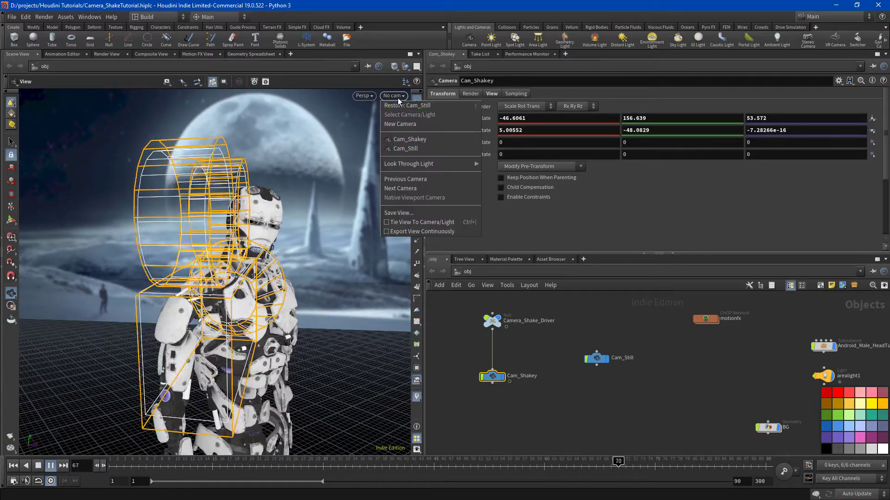
left_click(409, 139)
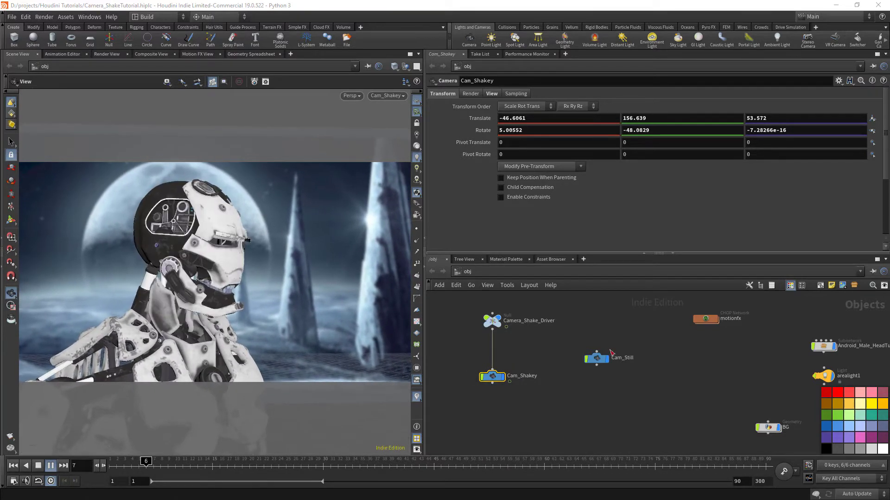
left_click(37, 467)
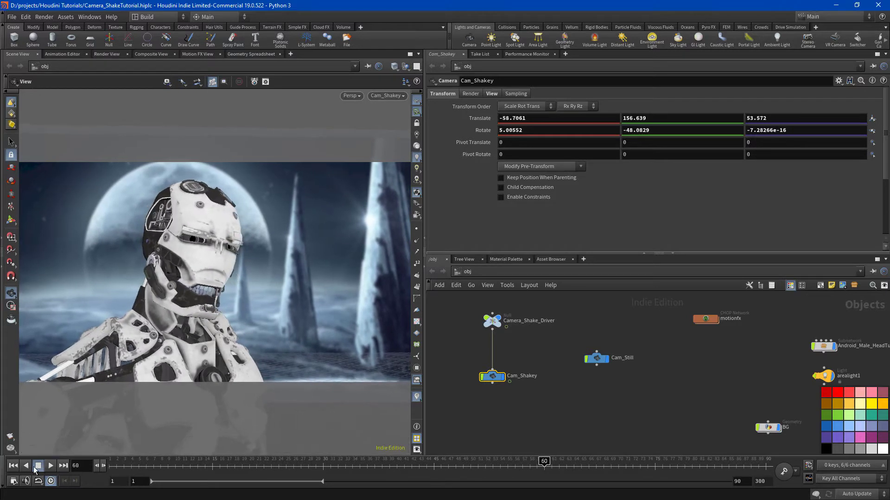
left_click(13, 465)
Step: Add a null object just above Cam_Still in the object network
left_click_drag(654, 325, 567, 392)
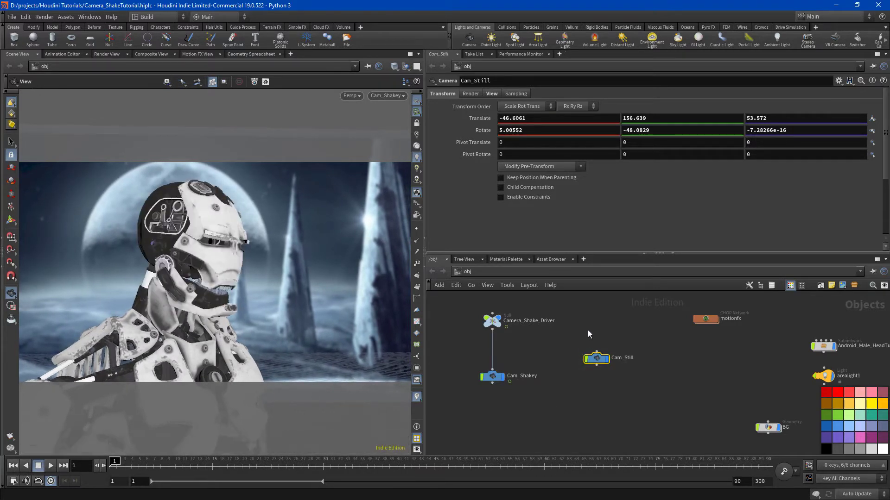
key("Tab")
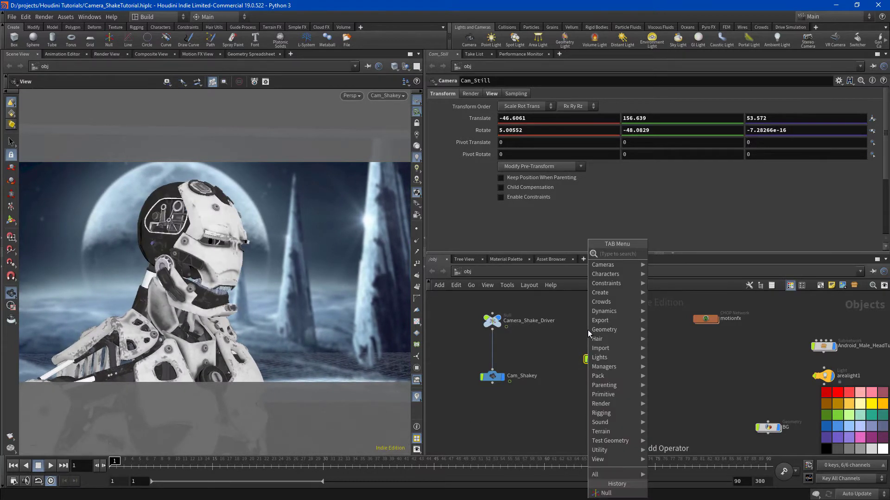
type("nu")
key("Return")
left_click(587, 330)
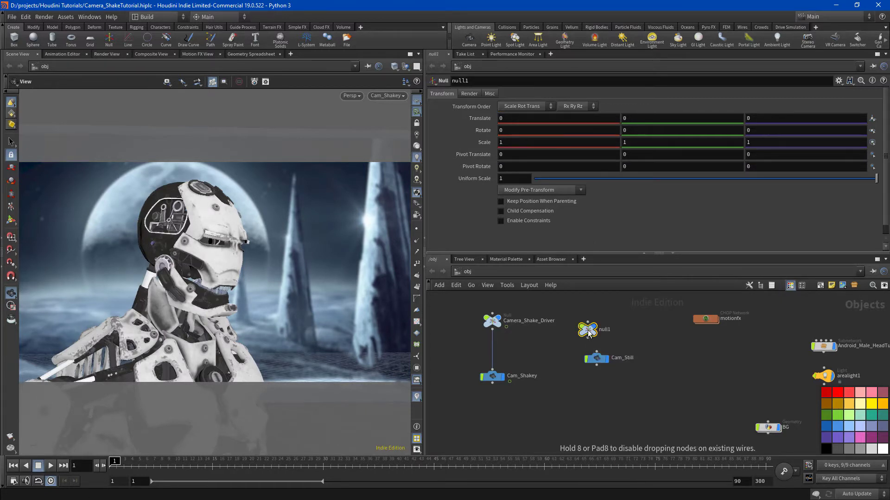
Step: Place Cam_Still beneath the new null and connect the camera as the null's child
left_click_drag(597, 368, 588, 399)
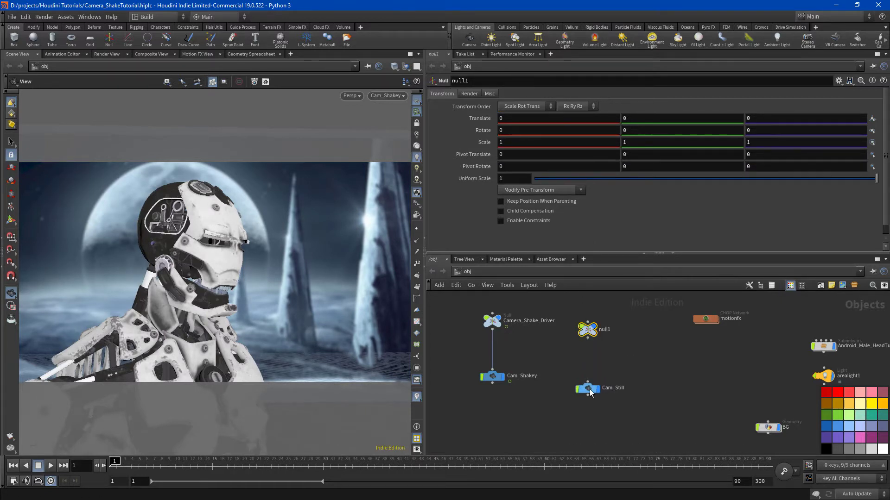
left_click(587, 338)
left_click(588, 384)
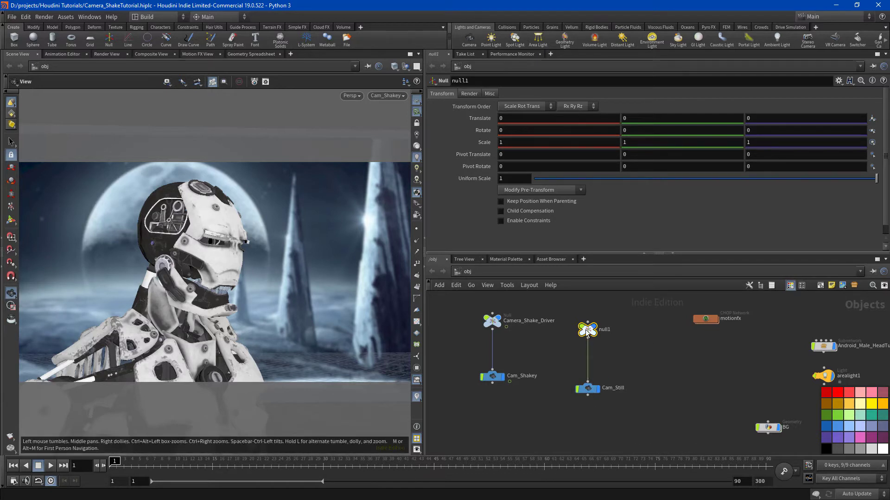
mouse_move(589, 332)
left_mouse_down()
mouse_move(593, 322)
mouse_move(588, 336)
left_mouse_up()
Step: Look through Cam_Still and set the null's Y rotation to -0.5
mouse_move(650, 128)
middle_mouse_down()
mouse_move(637, 114)
mouse_move(570, 120)
mouse_move(650, 123)
middle_mouse_up()
key("ctrl+z")
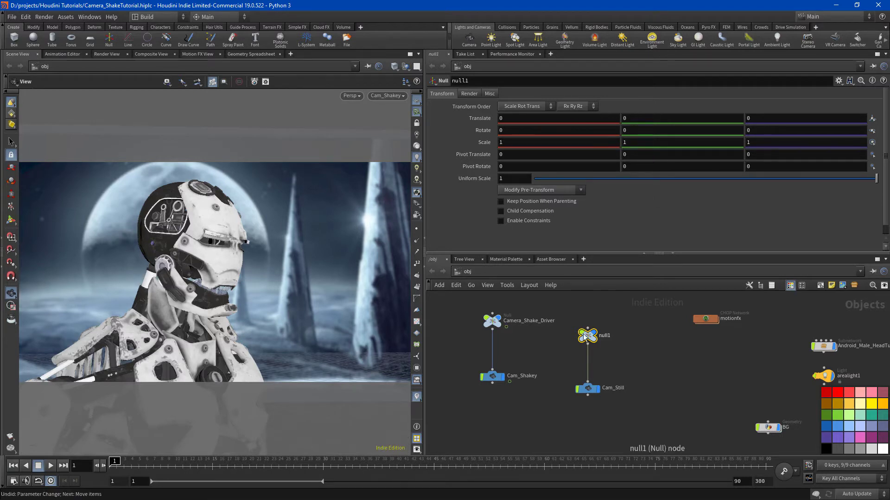
left_click(387, 95)
left_click(397, 150)
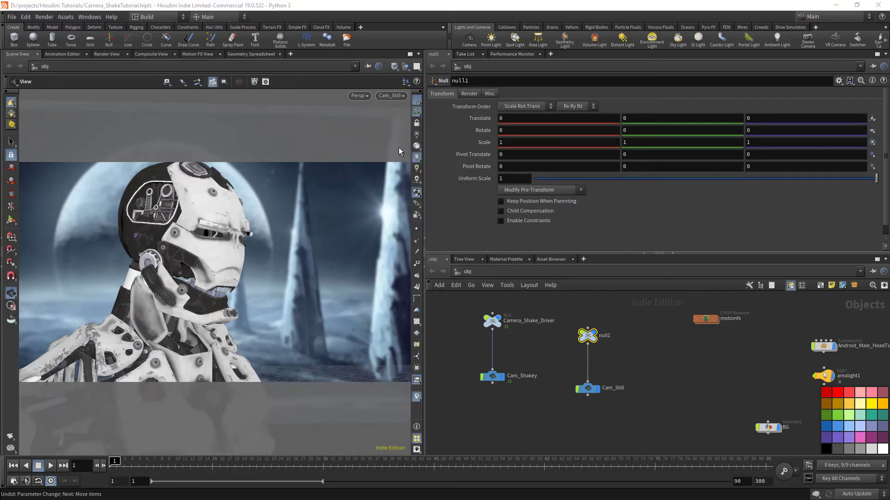
middle_click_drag(640, 130, 665, 134)
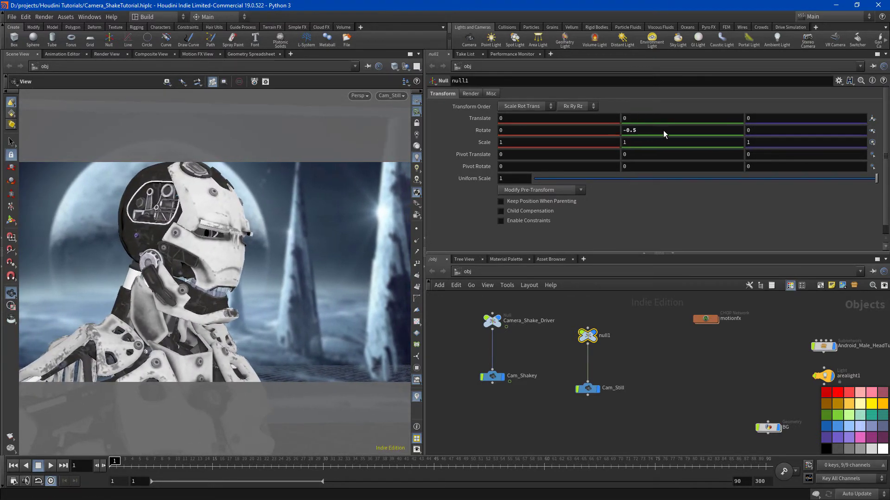
Step: Apply a Noise Motion FX to the null's Y rotation and move its floating window aside
right_click(647, 130)
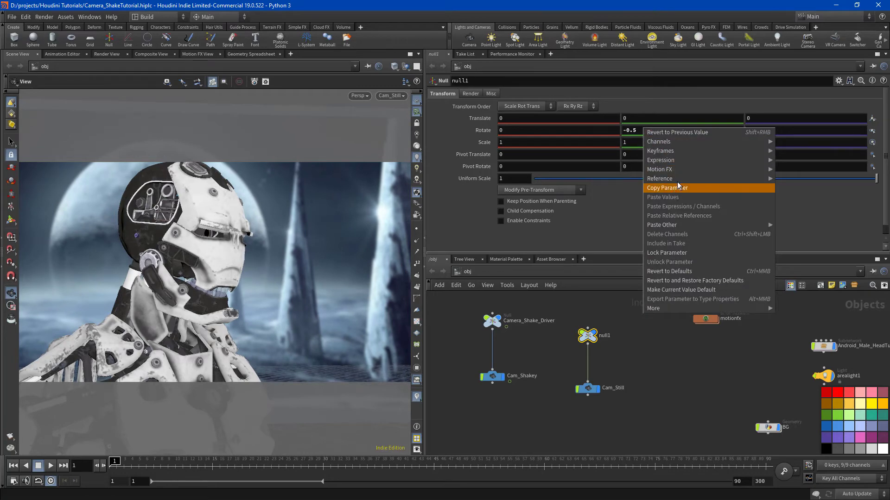
mouse_move(675, 172)
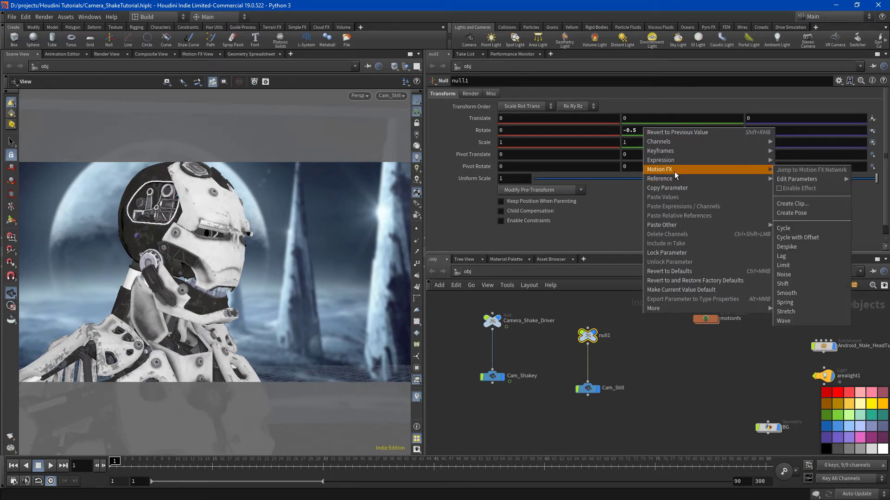
left_click(794, 274)
left_click_drag(736, 108, 544, 81)
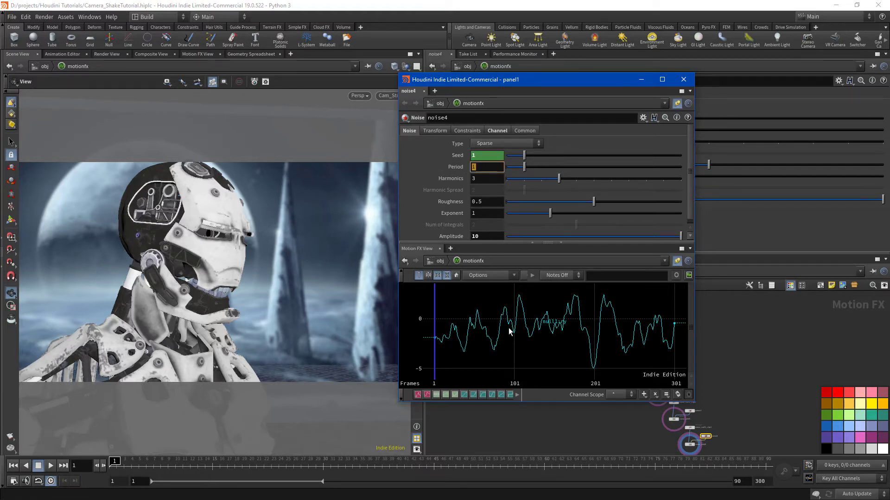
Step: Set the noise period to 5 and play the animation from the first frame
key("Return")
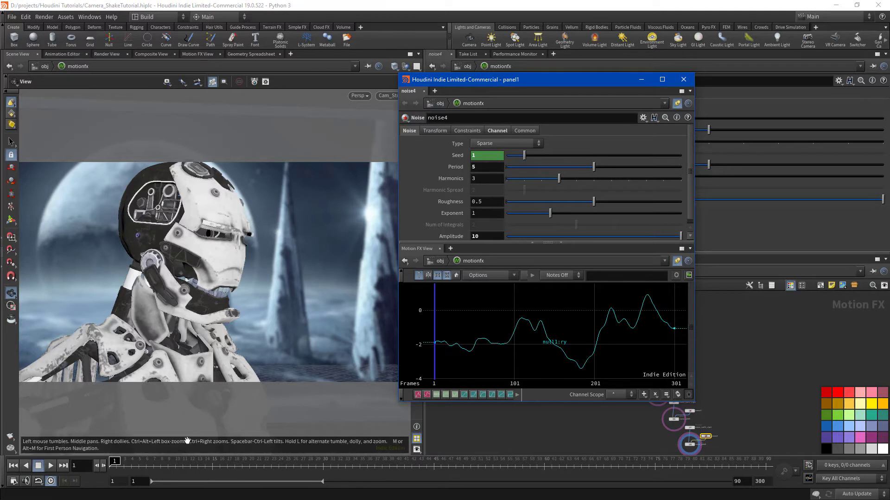
left_click(9, 465)
left_click(51, 467)
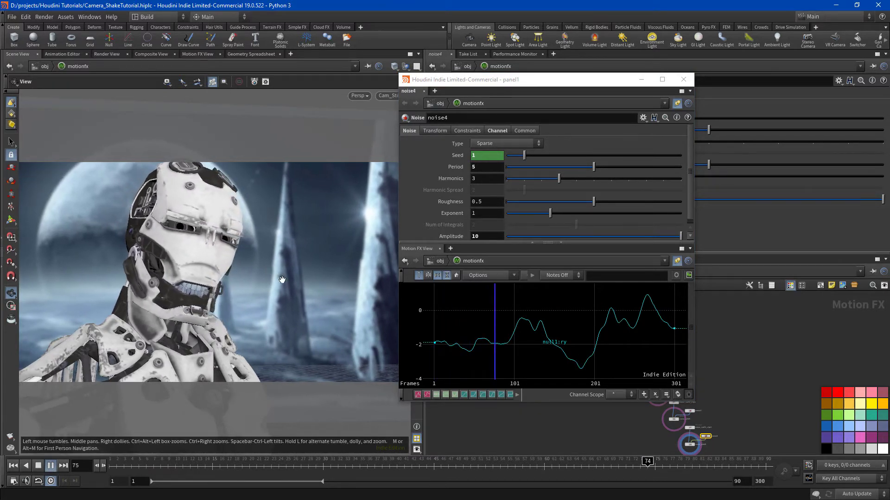
Step: Try the Alligator noise type and switch the type back to Sparse
left_click(501, 141)
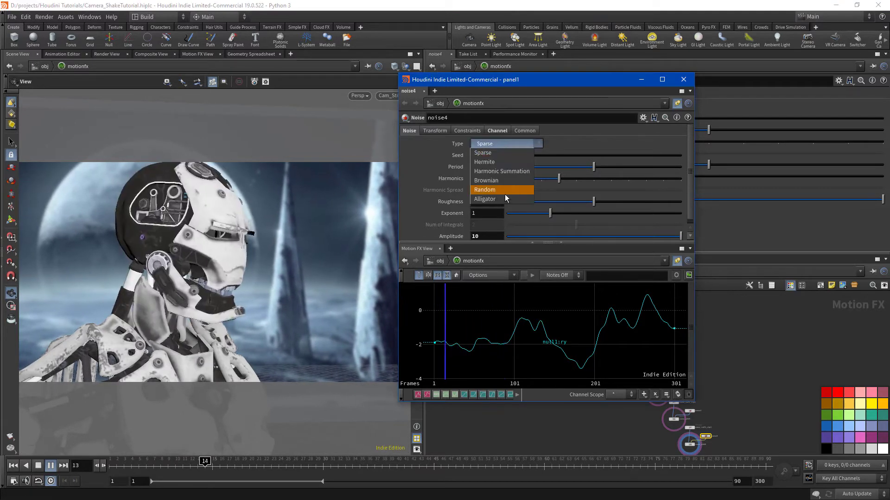
left_click(504, 194)
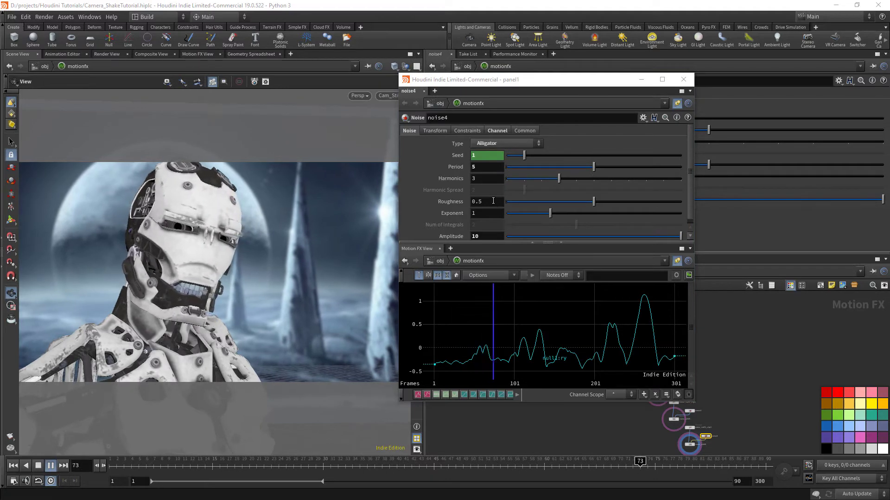
left_click(501, 144)
left_click(502, 150)
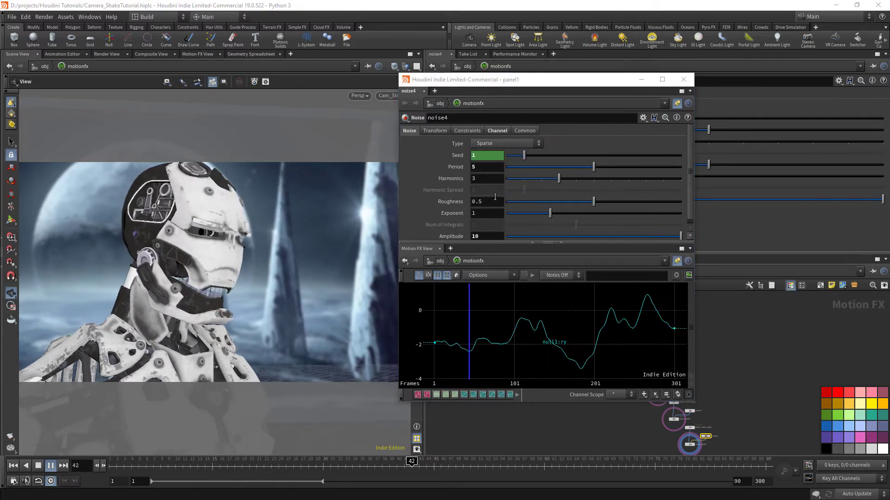
Step: Keep Sparse as the noise type and close the floating noise window
left_click(497, 141)
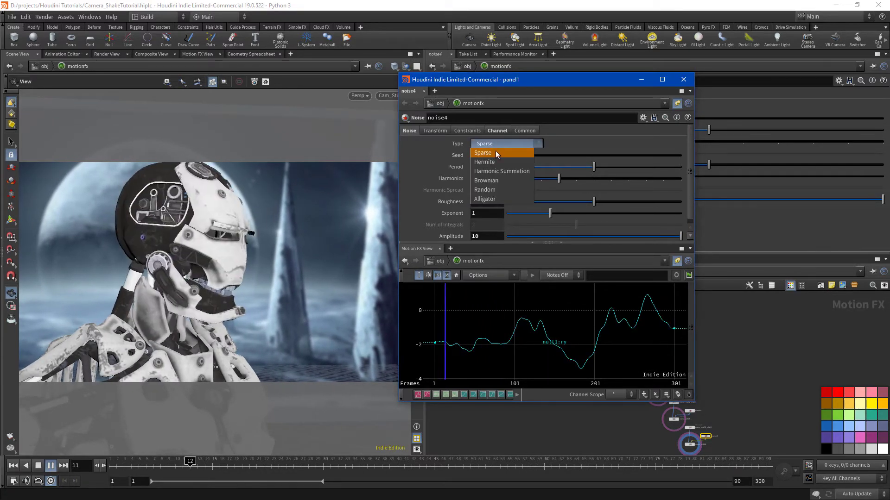
left_click(494, 153)
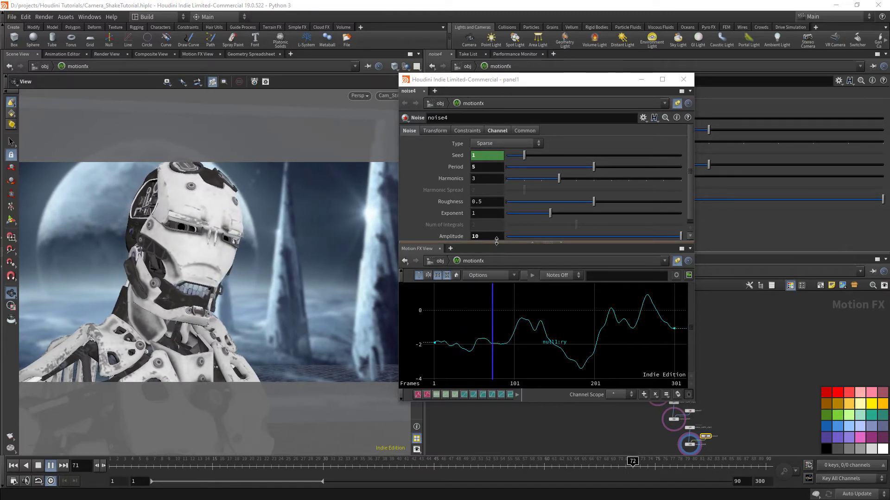
left_click(683, 79)
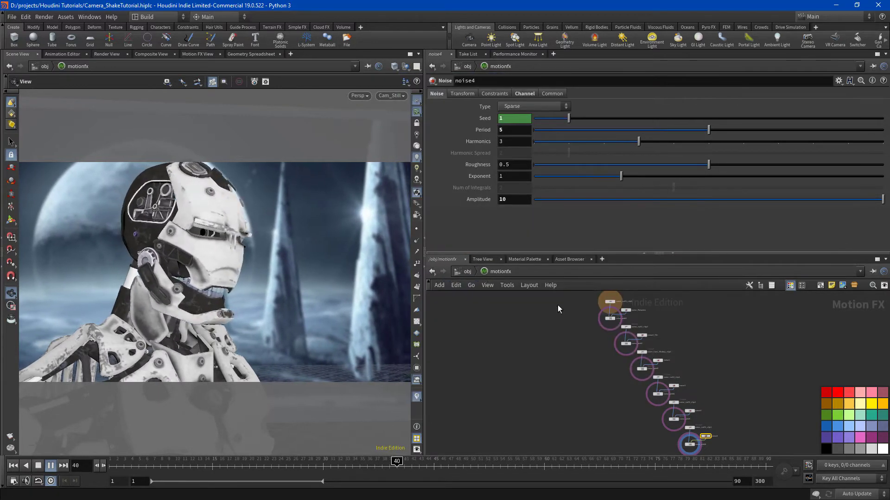
Step: Return to the object level, apply a Noise Motion FX to the null's Y translation and move its floating window aside
left_click(466, 272)
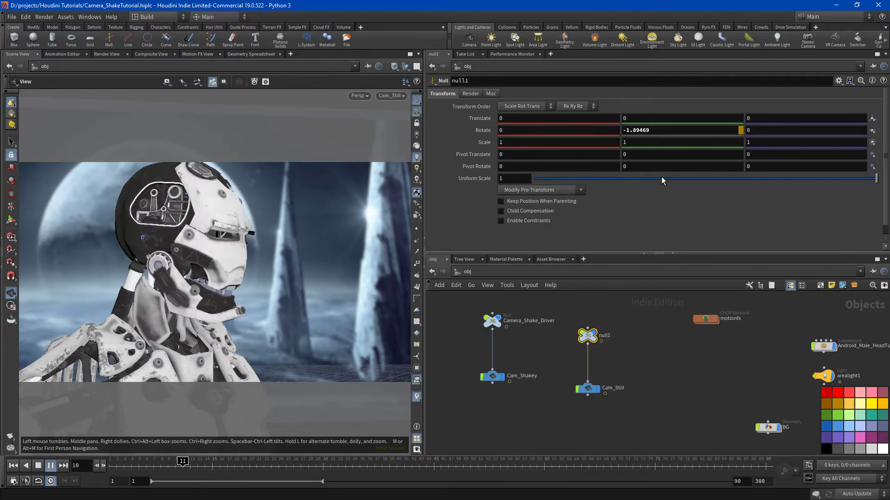
right_click(646, 119)
mouse_move(685, 159)
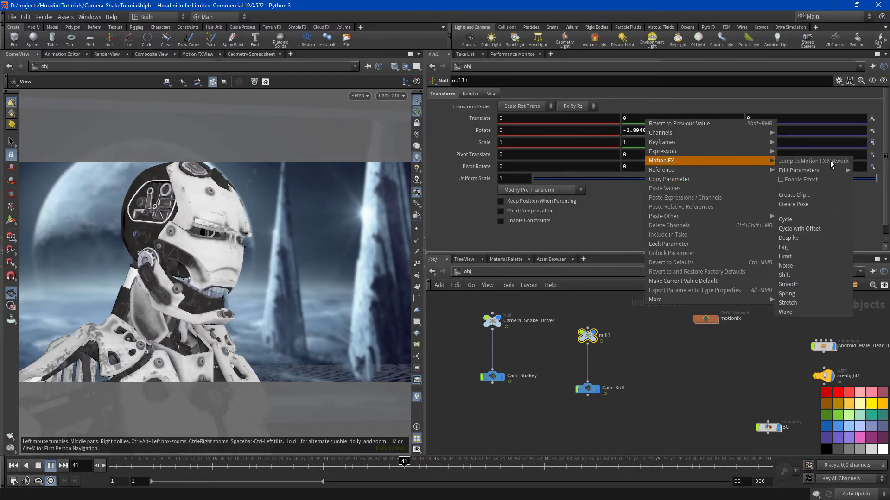
left_click(802, 267)
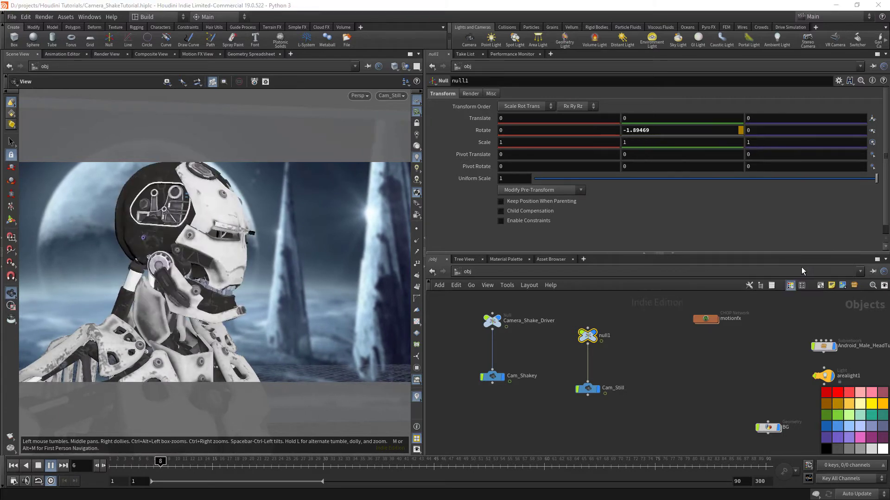
left_click_drag(681, 91, 573, 92)
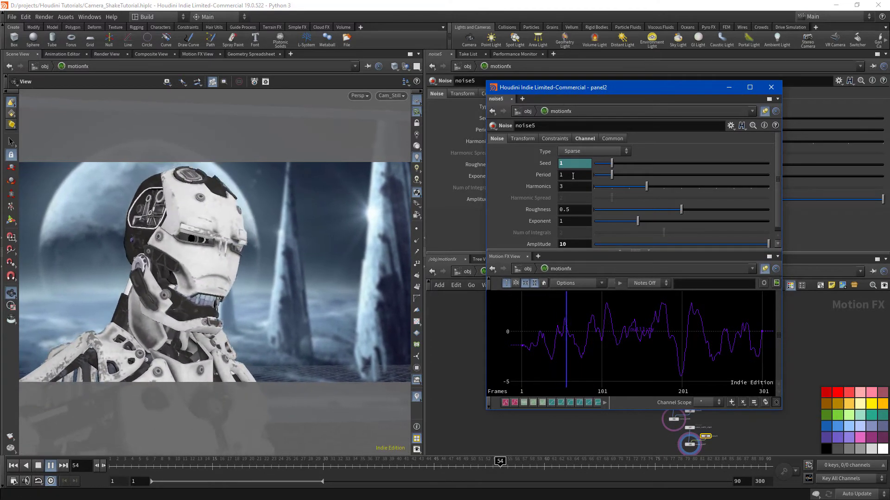
Step: Try an amplitude of 5 and a period of 5 for the Y translation noise
left_click_drag(573, 244, 555, 250)
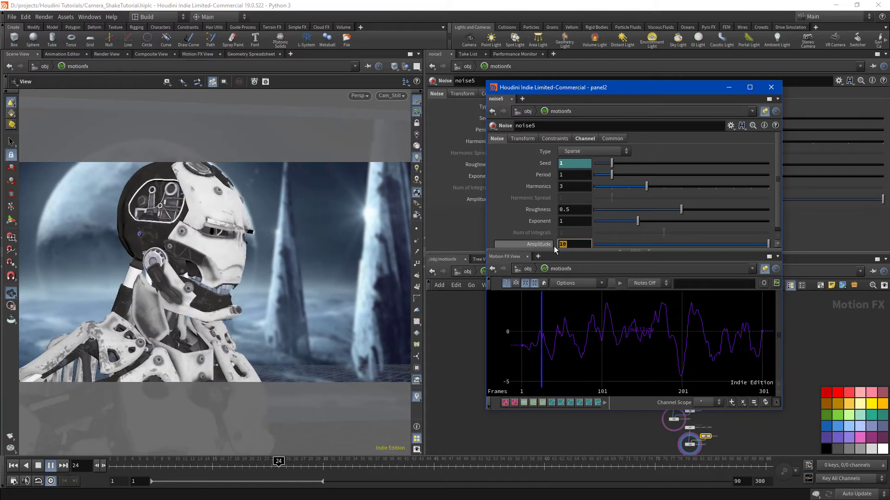
type("5")
left_click_drag(572, 174, 574, 184)
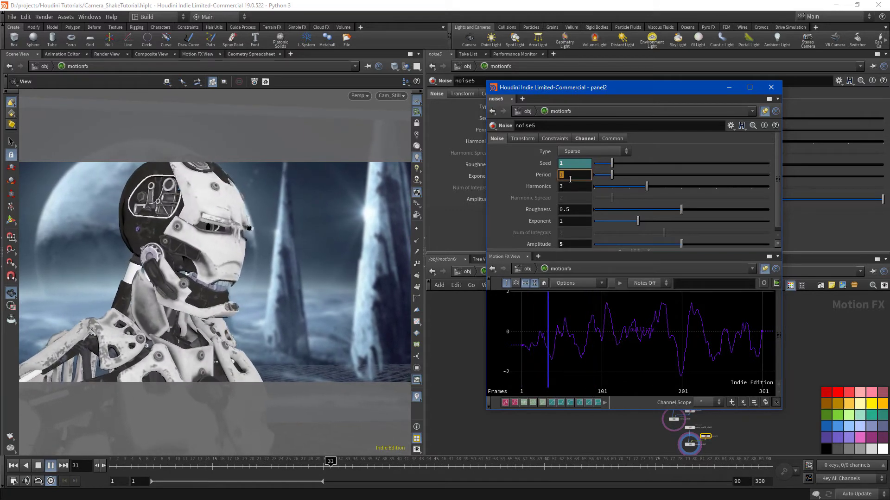
type("5")
key("Return")
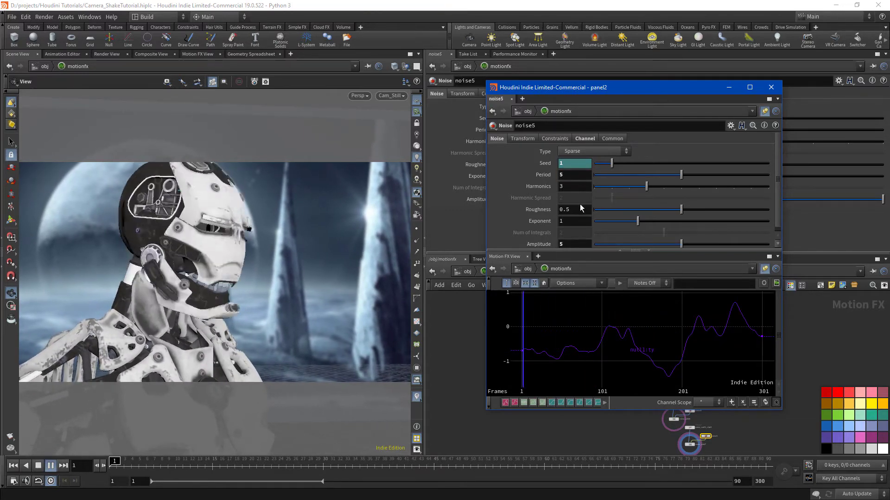
Step: Set the Y translation noise to a period of 2 and an amplitude of 2, and close its floating window
left_click_drag(574, 176, 550, 177)
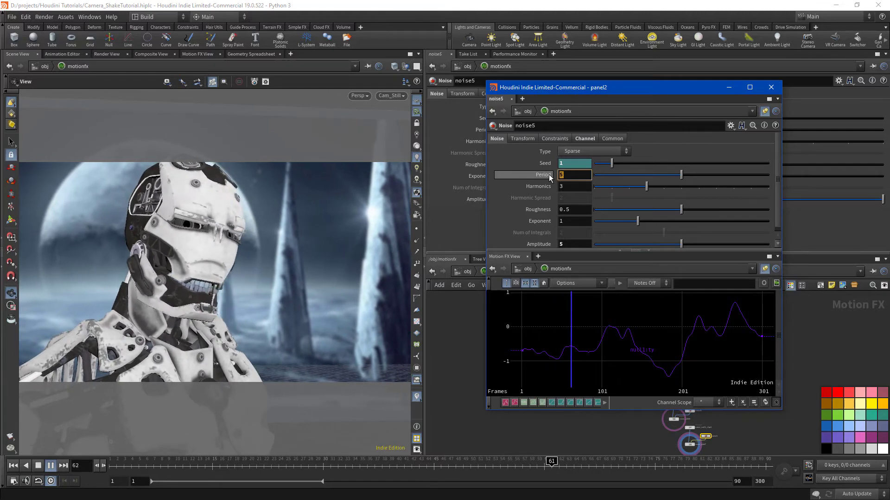
type("2")
key("Return")
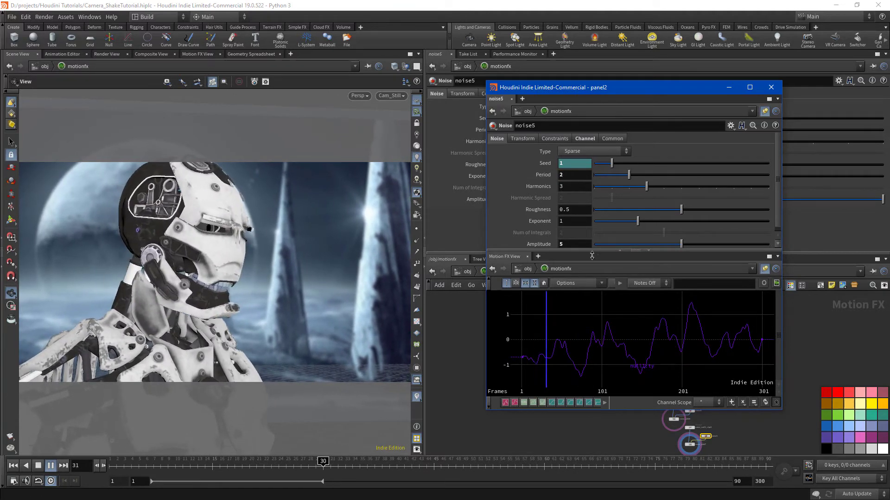
left_click_drag(574, 244, 551, 243)
type("2")
key("Return")
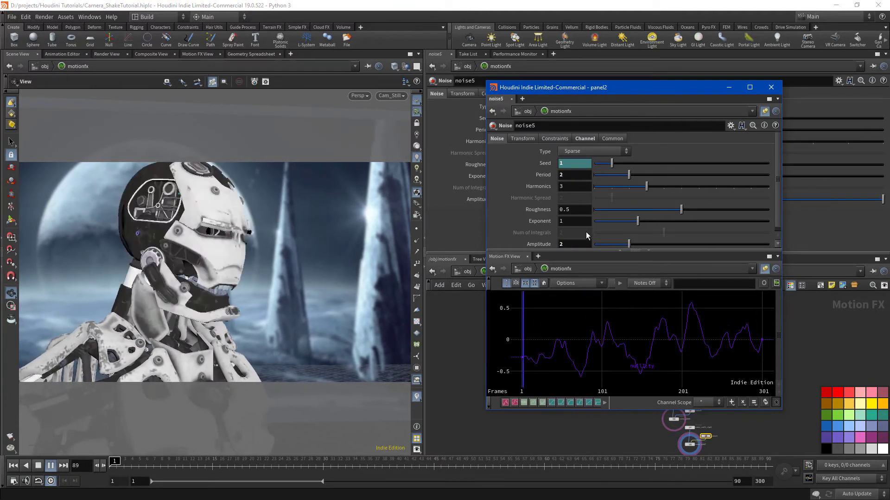
left_click(770, 87)
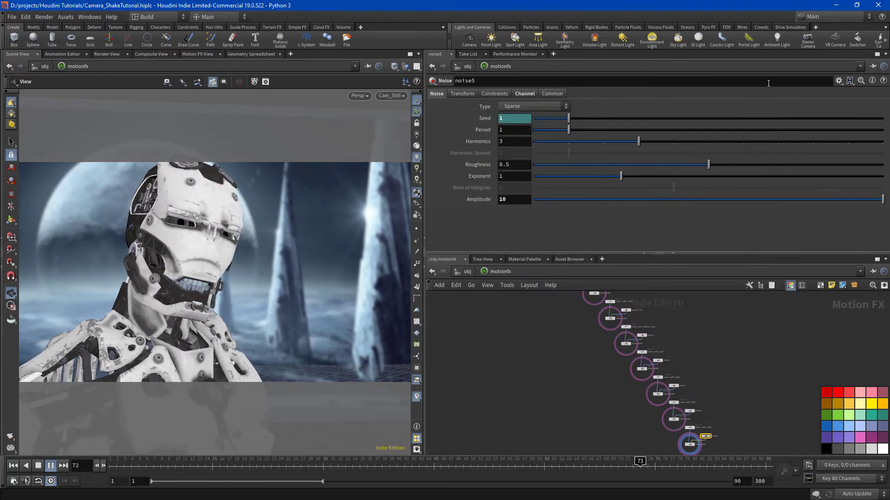
Step: Return to the object level and stop the animation at frame 1
left_click(460, 273)
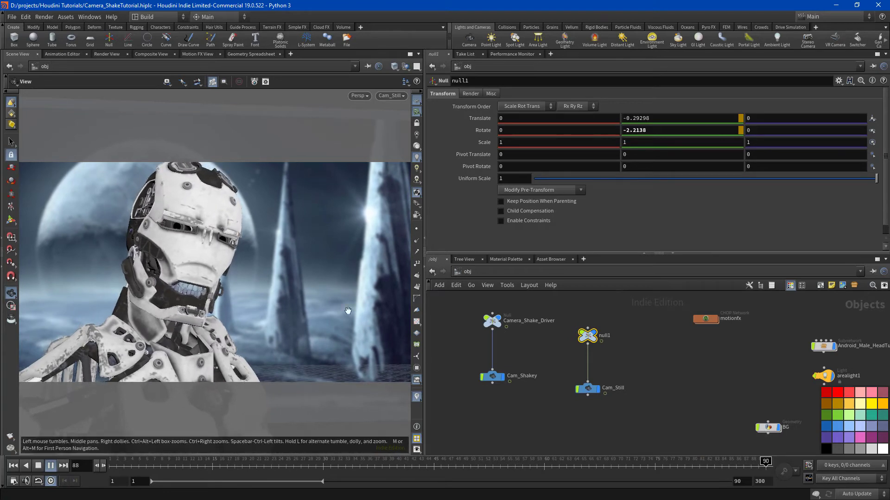
left_click(35, 466)
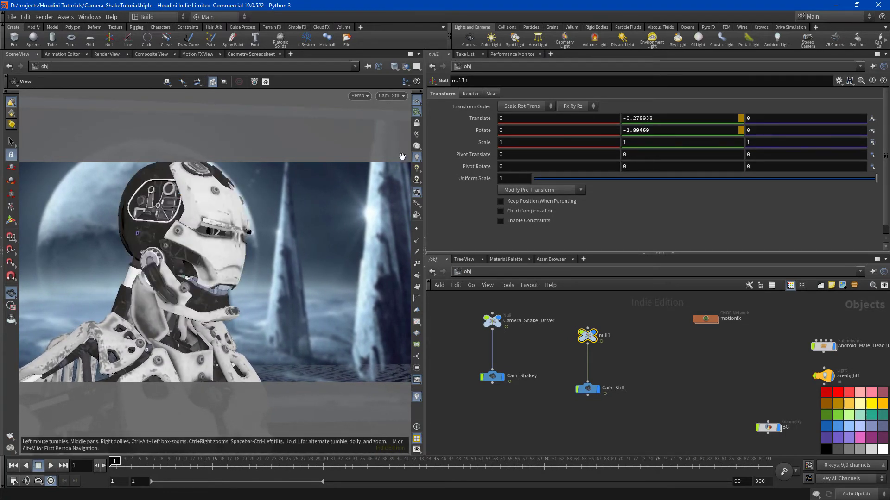
Step: Lock the camera to the view and slightly reframe the robot head through Cam_Still, keeping Cam_Still as the view camera
left_click(416, 123)
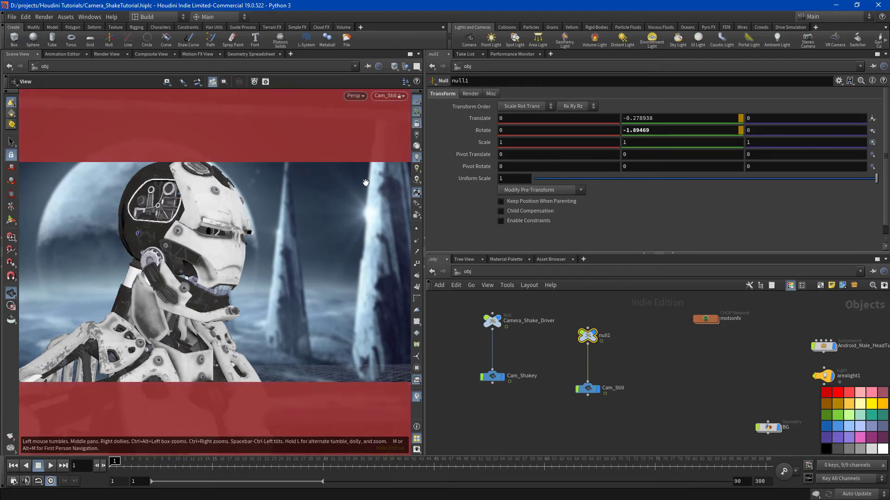
left_click_drag(250, 259, 287, 254)
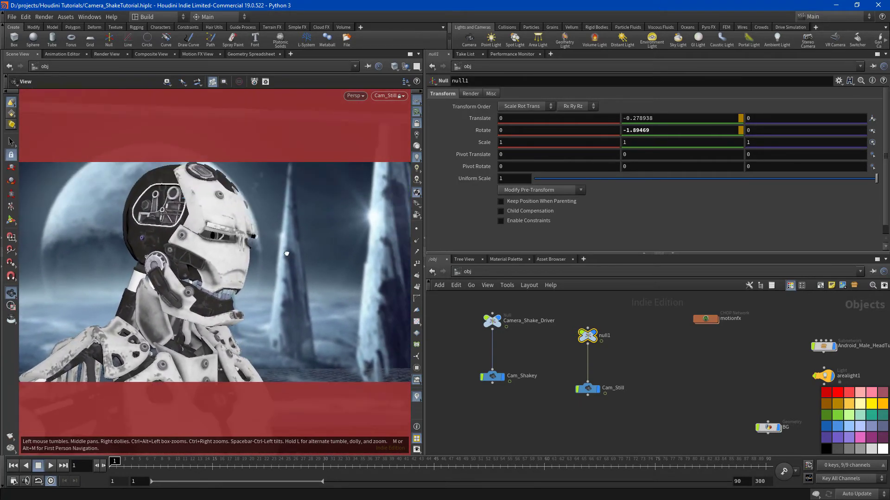
left_click(402, 99)
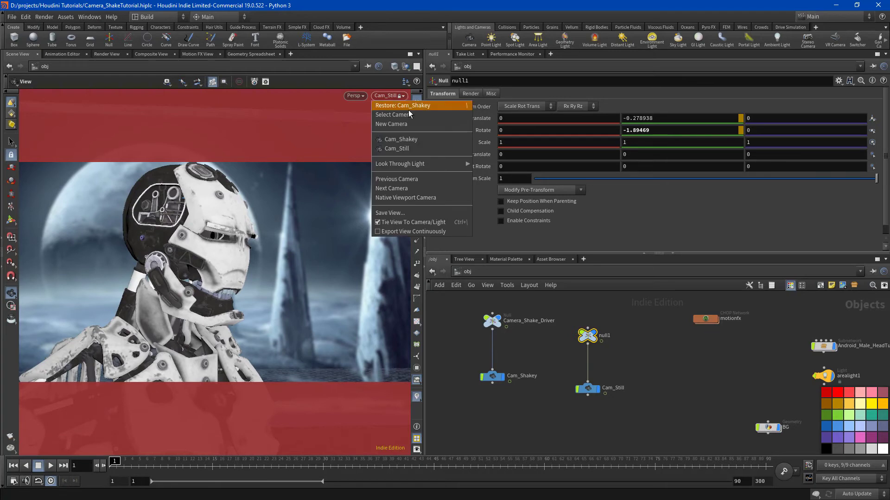
left_click(395, 145)
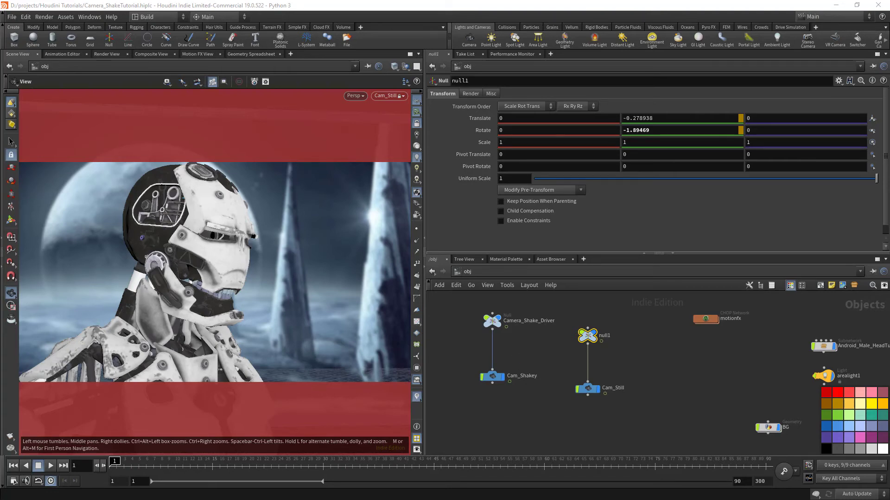
Step: View the legacyisBackD reference video, moving its player window partly over the viewport
left_click_drag(493, 199, 668, 130)
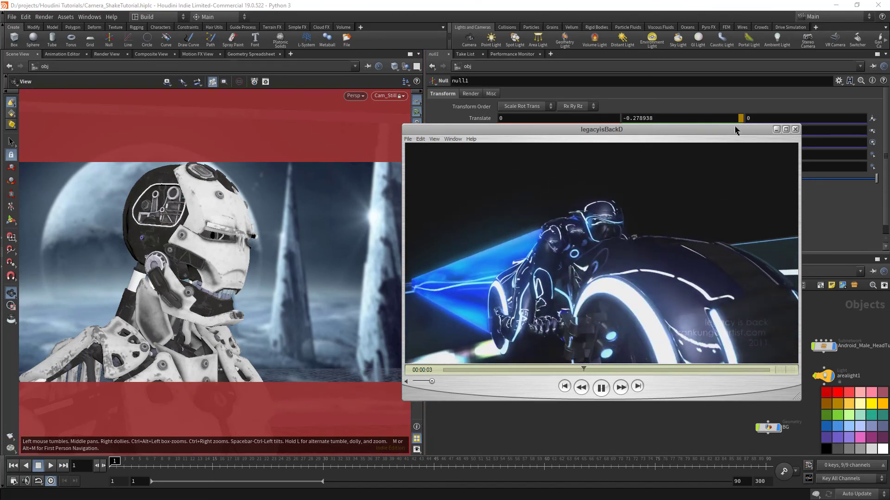
left_click_drag(734, 131, 437, 137)
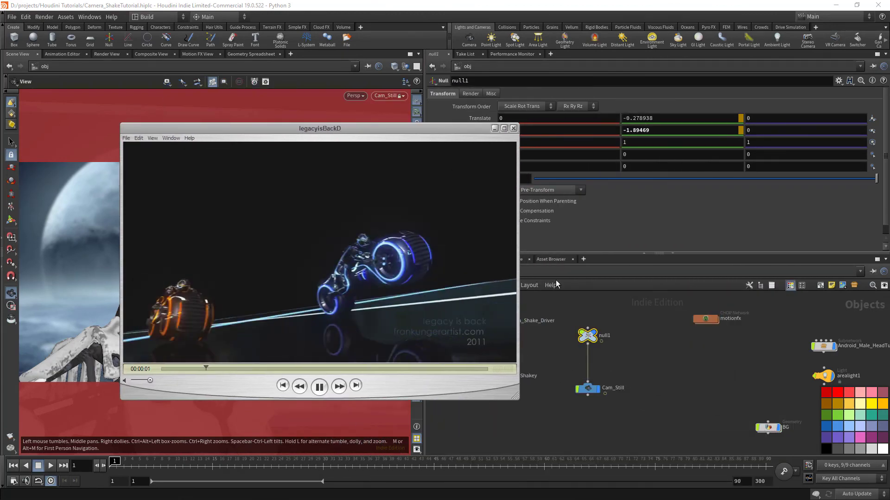